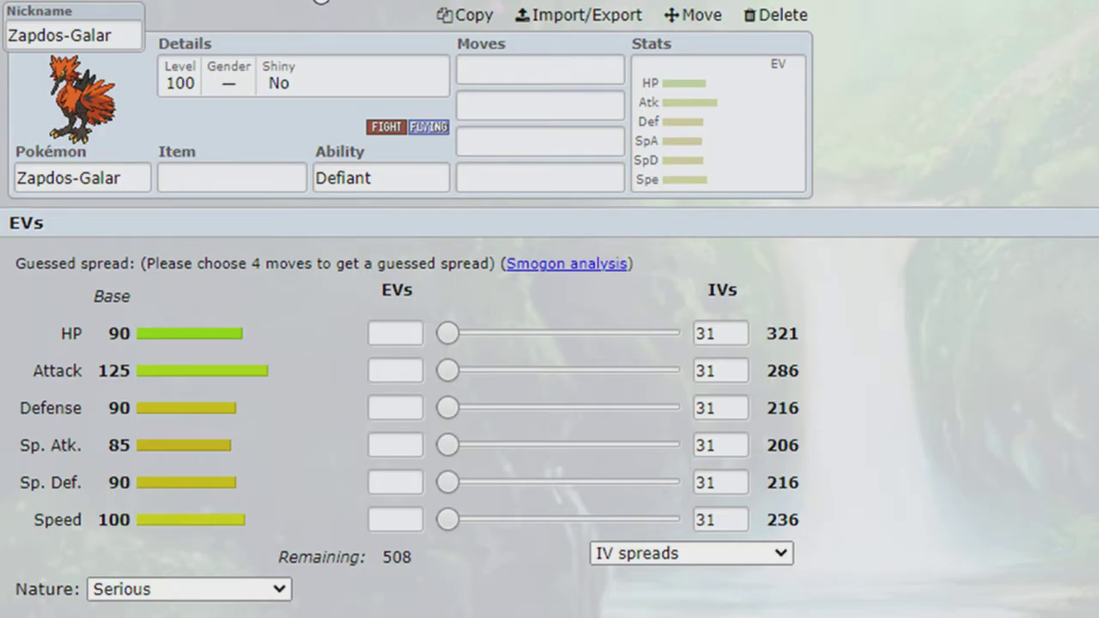
- Nickname Zapdos-Galar "Meep Meep" and Tapu Lele "Shortcake"
left_click(760, 4)
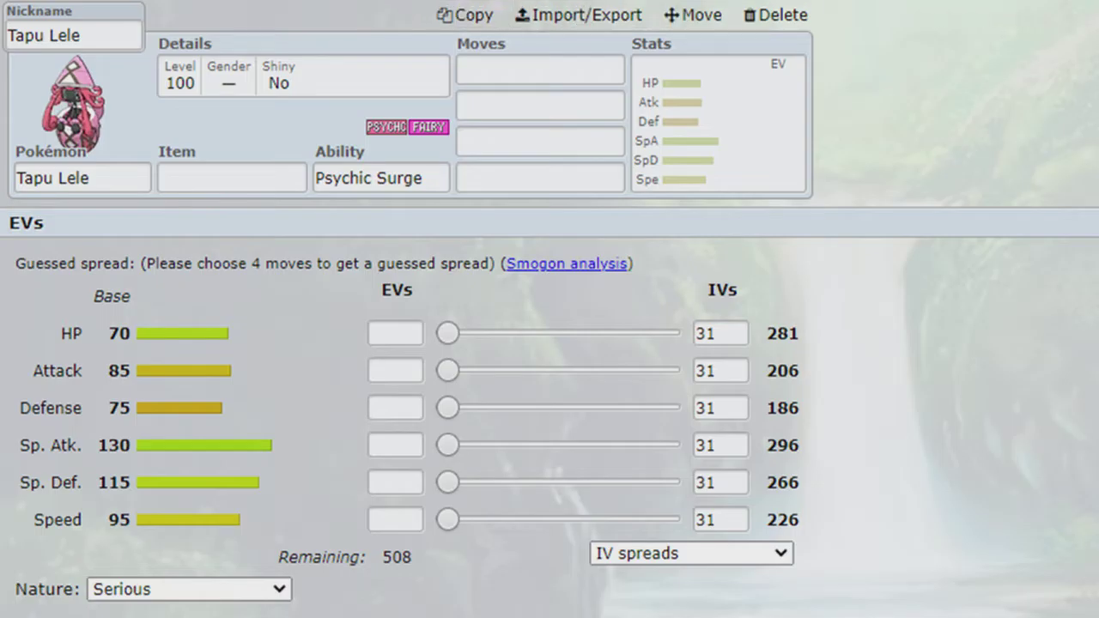
left_click(137, 3)
left_click(107, 36)
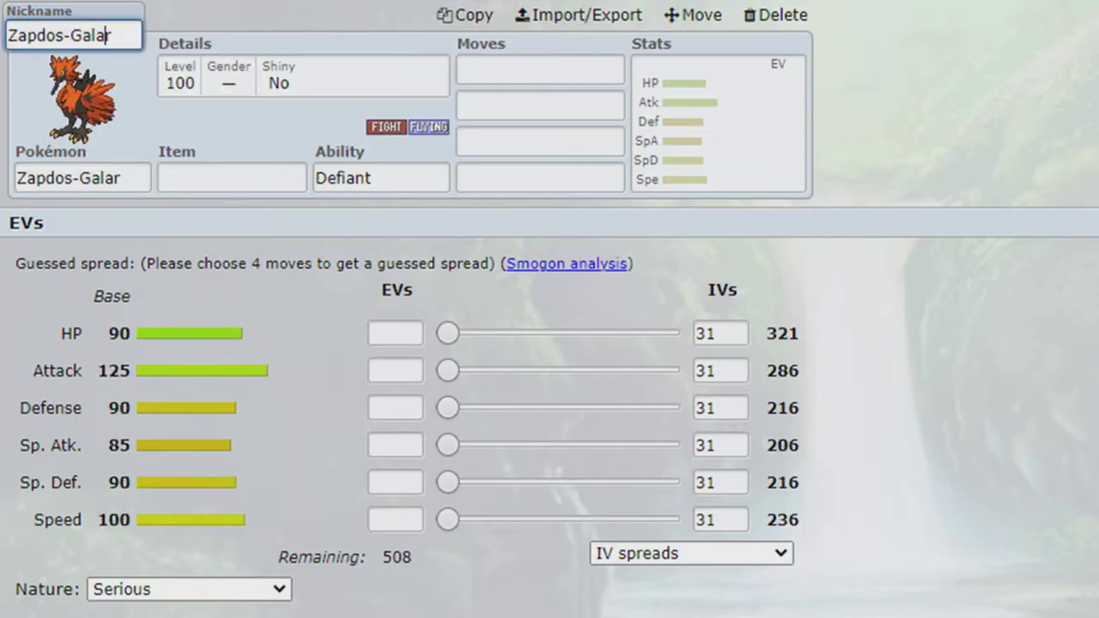
key("shift+Home")
left_click_drag(112, 35, 4, 51)
type("Mee")
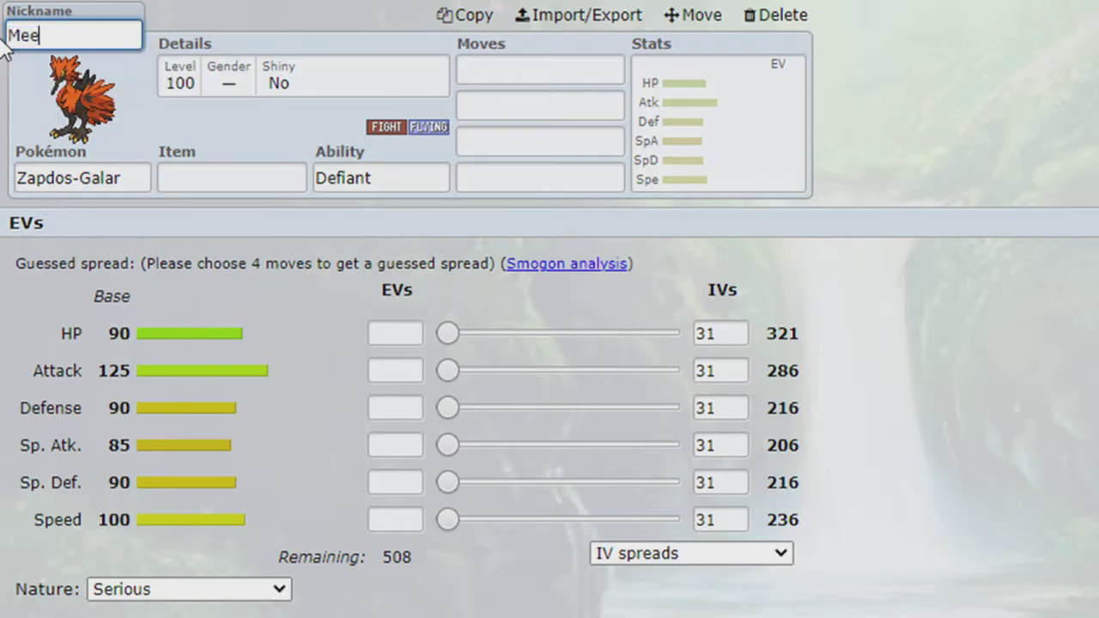
type("p Meep")
left_click(3, 43)
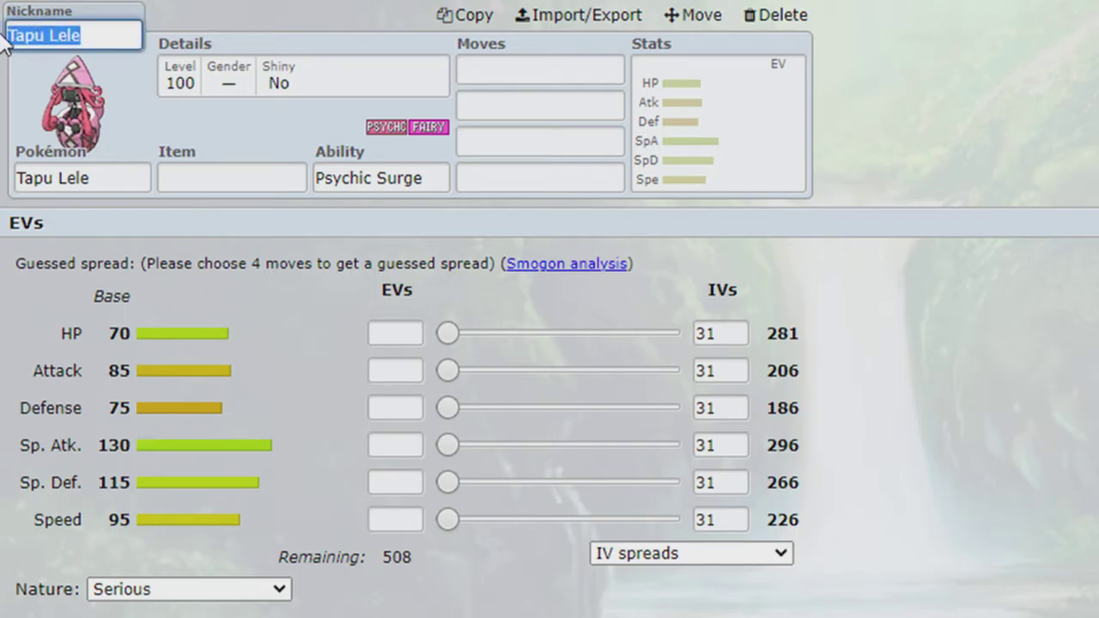
type("Shortcake")
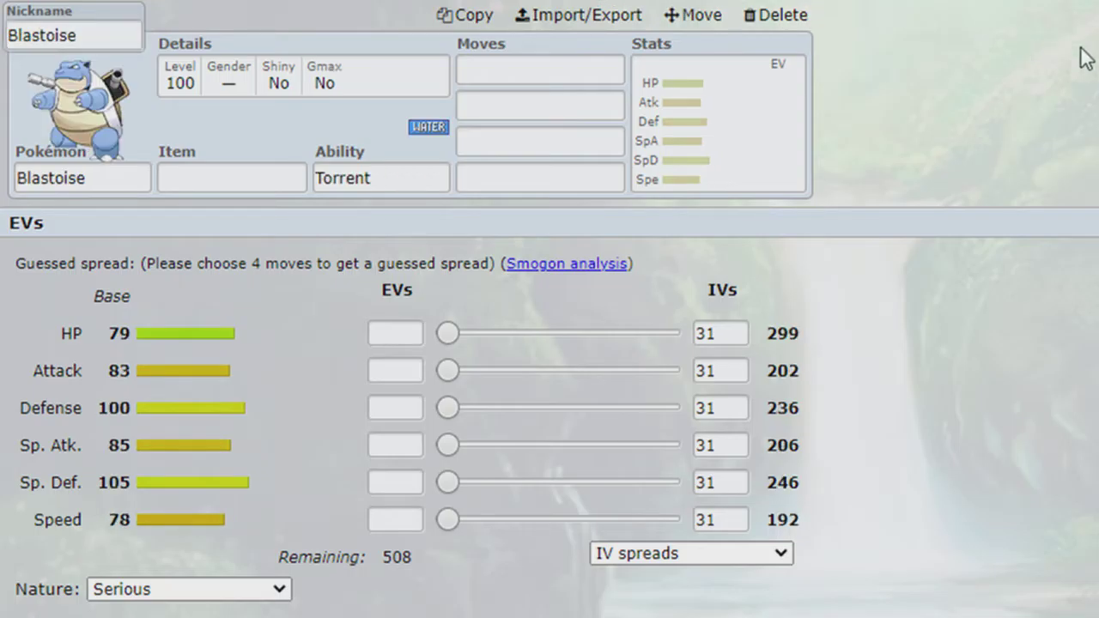
- Nickname Blastoise "Shellshock" and Rotom-Mow "New Balance"
left_click_drag(95, 36, 2, 33)
type("Shellsh")
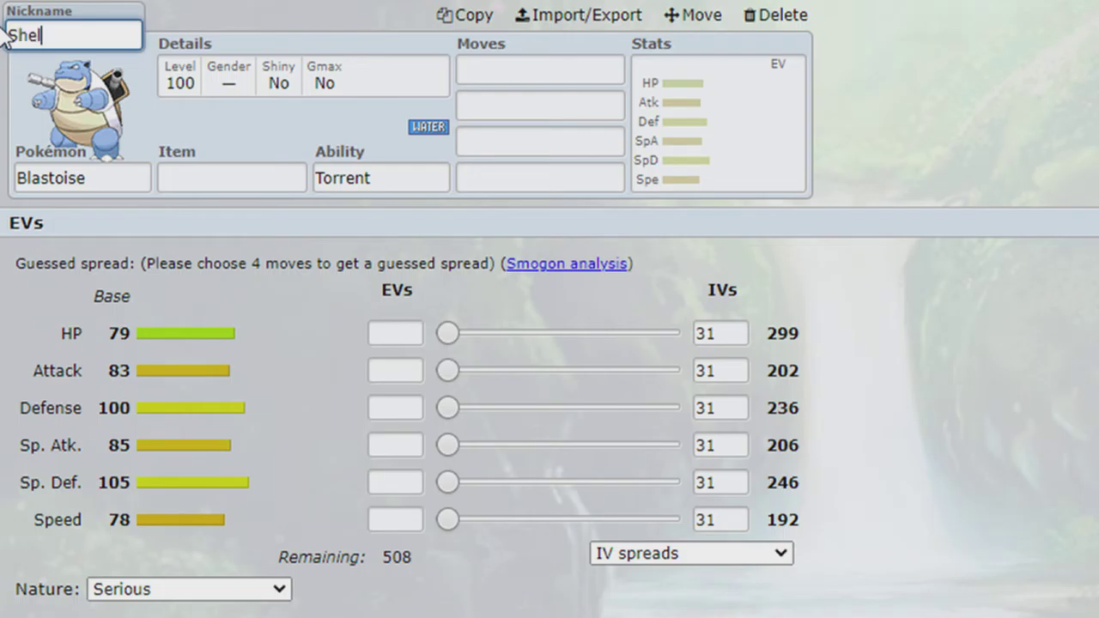
type("ock")
left_click(338, 128)
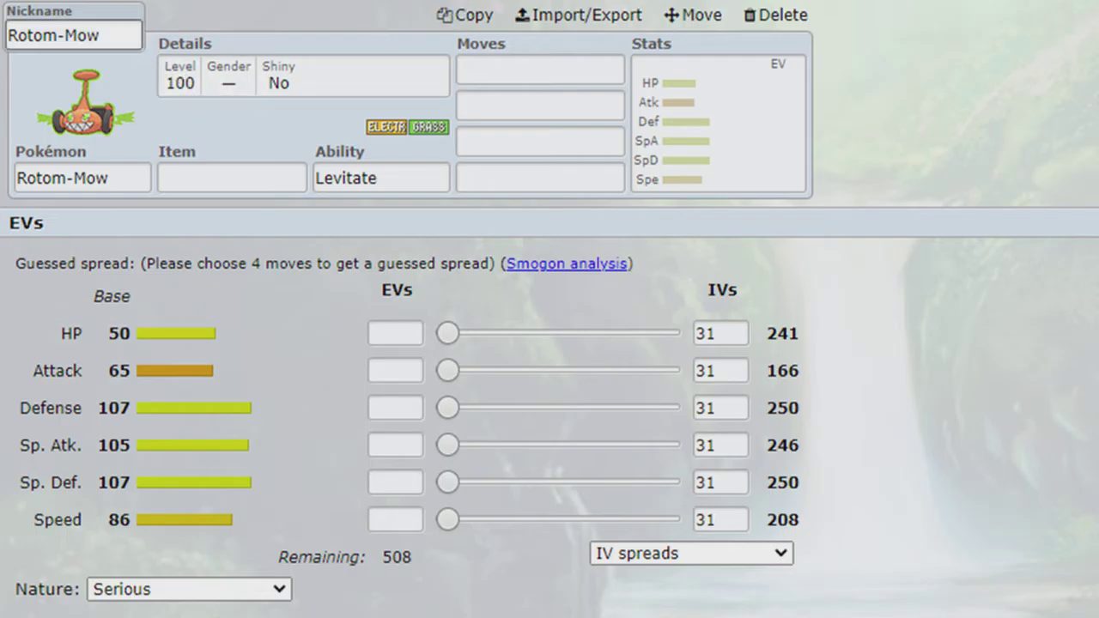
left_click_drag(100, 34, 4, 32)
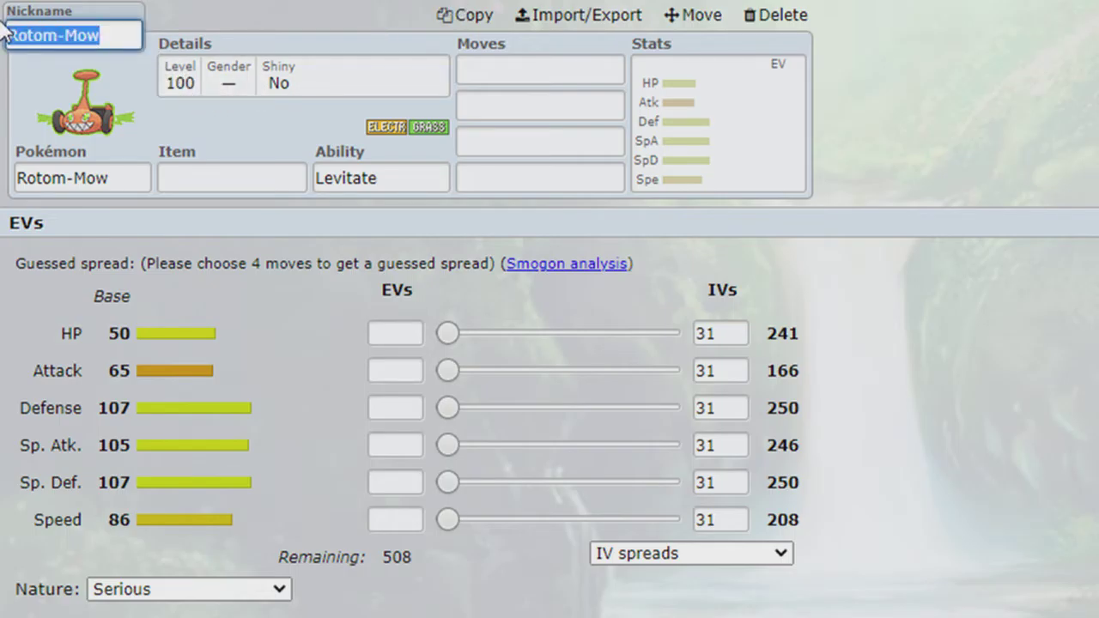
type("New Balance")
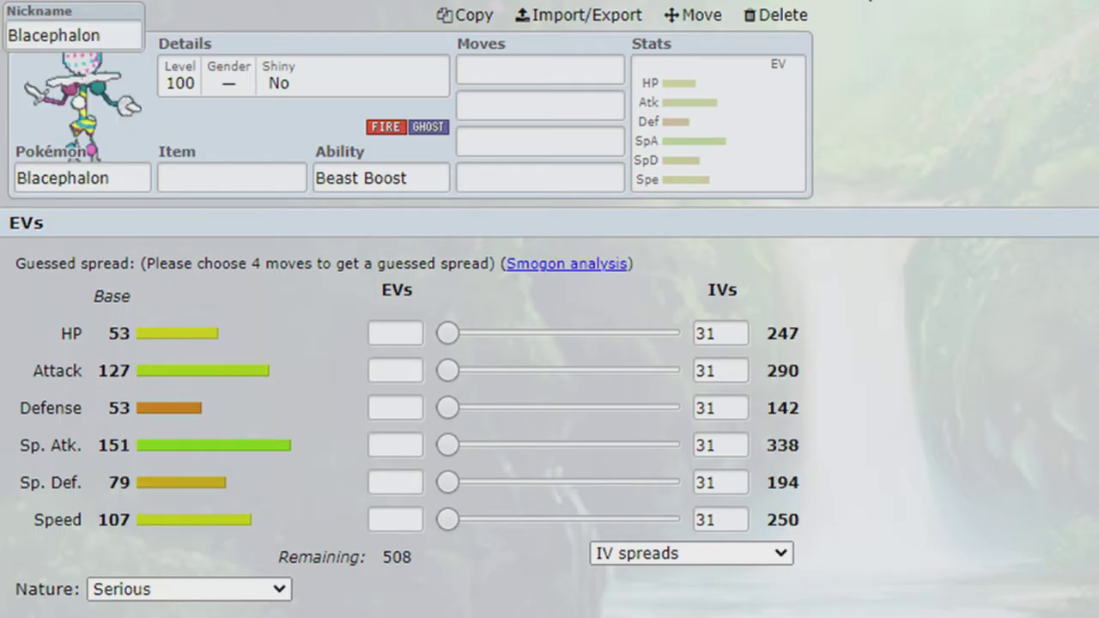
- Replace Blacephalon's default nickname with "Pennywise"
left_click_drag(101, 35, 3, 28)
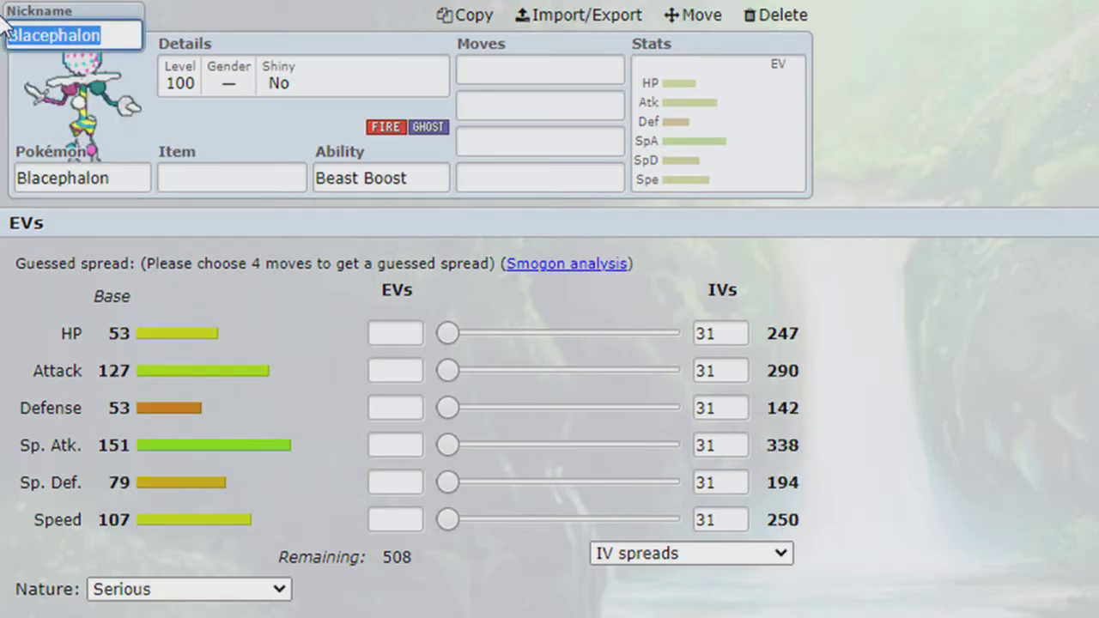
type("Pennin")
key("BackSpace")
key("BackSpace")
key("BackSpace")
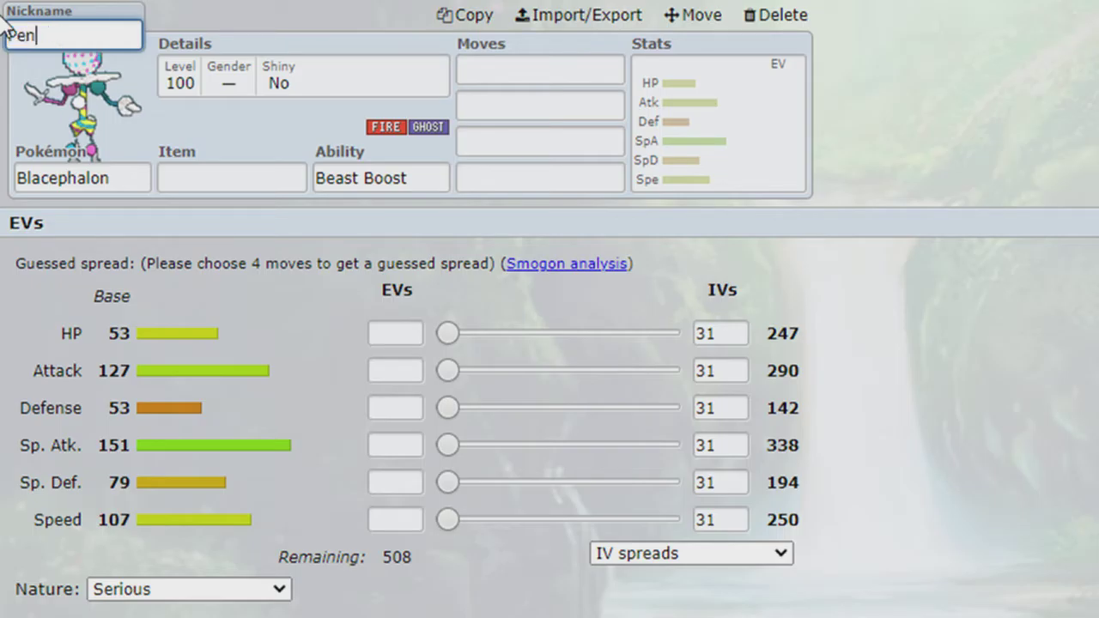
type("nywise")
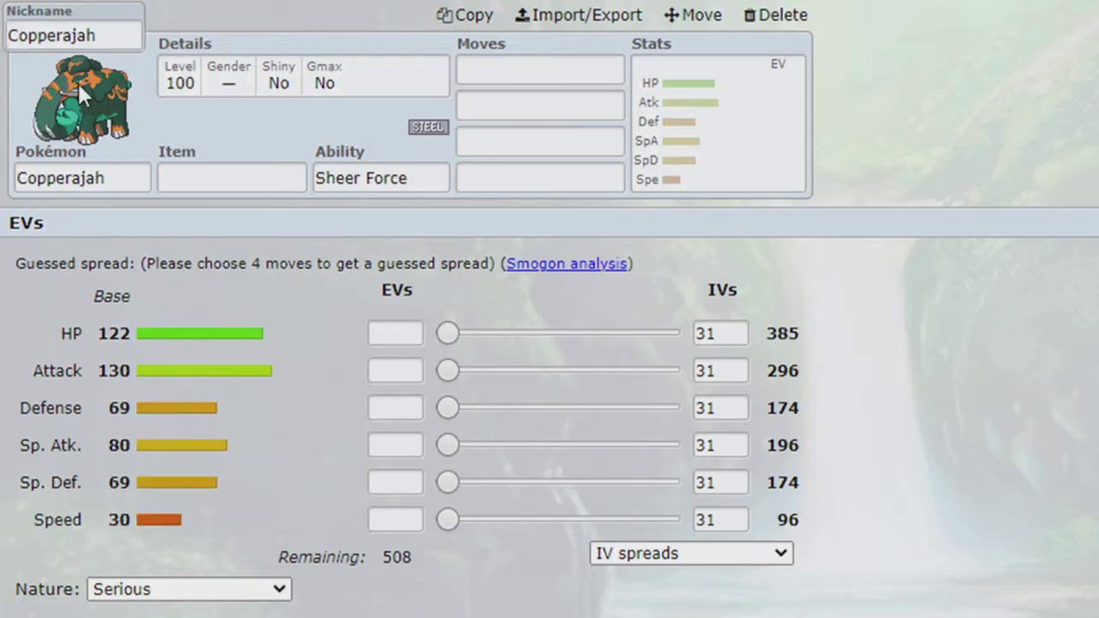
- Nickname Copperajah "Jinder Mahal" and check its available abilities and moves
left_click_drag(96, 35, 2, 10)
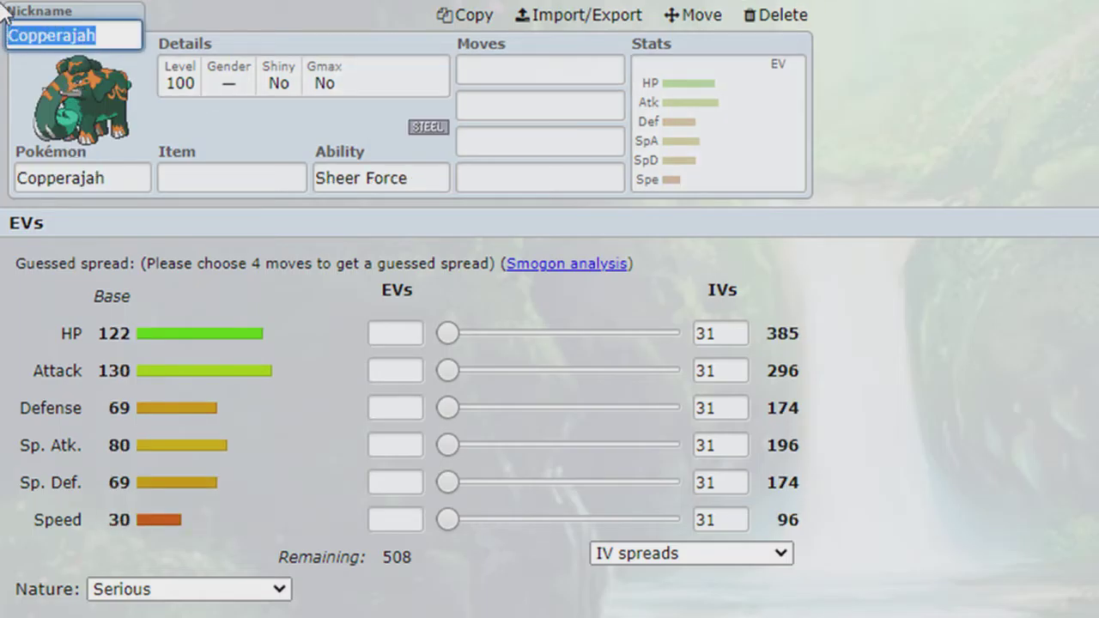
type("Jinder Mahal")
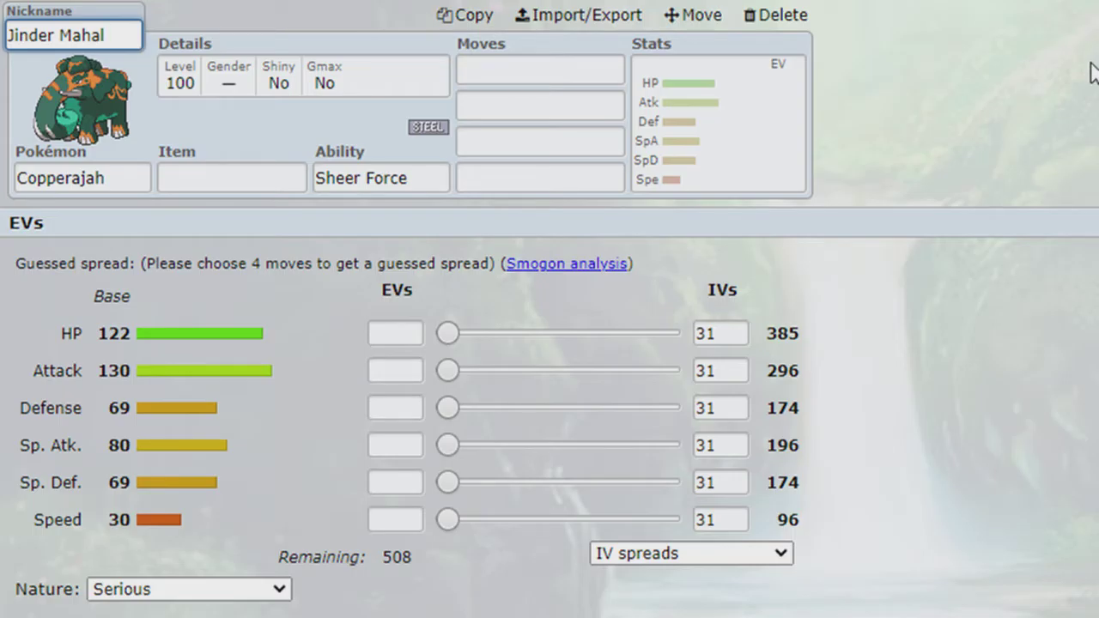
left_click(354, 177)
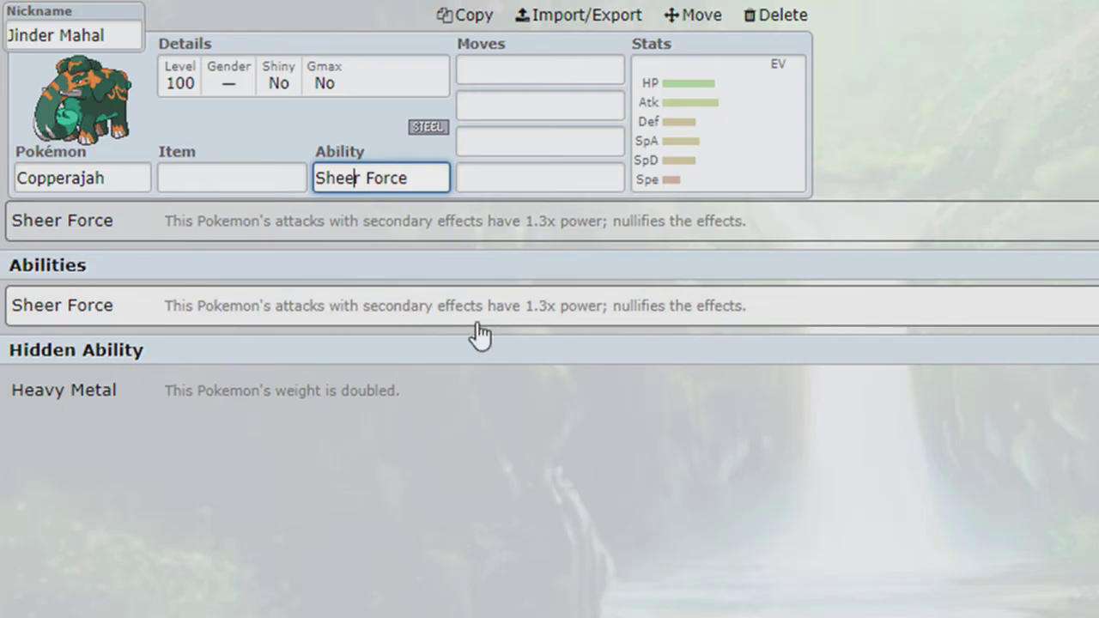
left_click(540, 70)
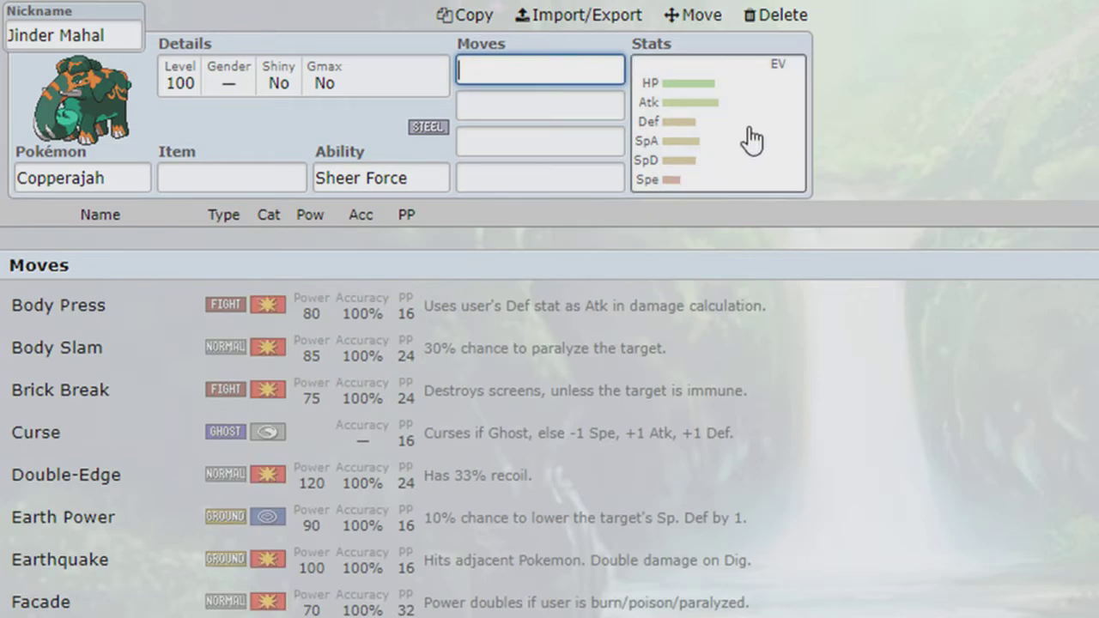
left_click(748, 140)
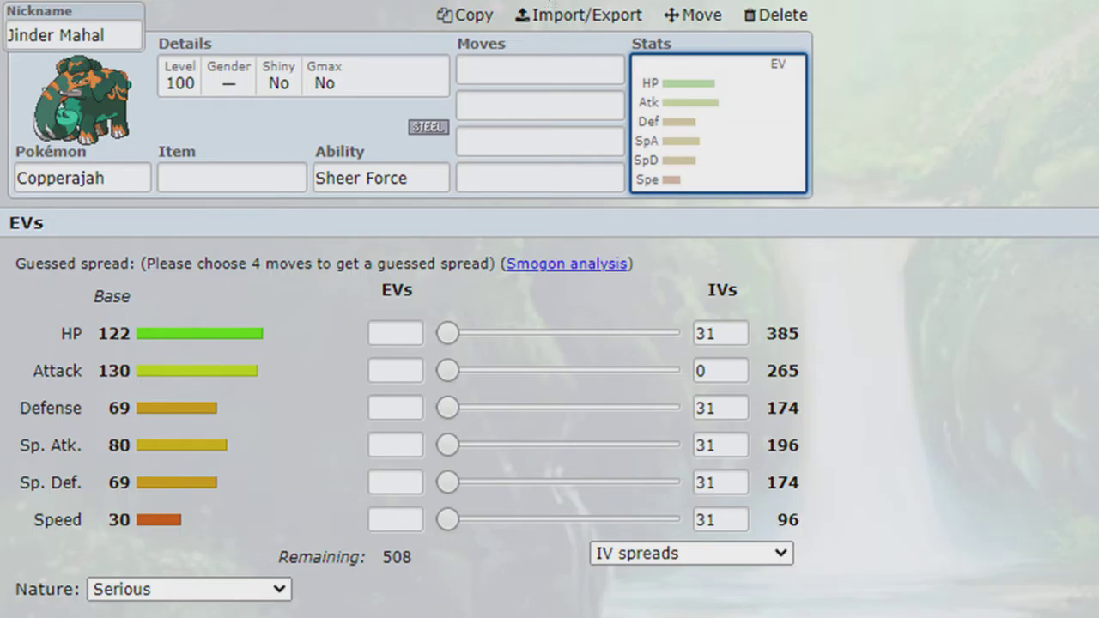
- Nickname Druddigon "Weasley", make it shiny, and view its available moves
left_click_drag(89, 35, 3, 39)
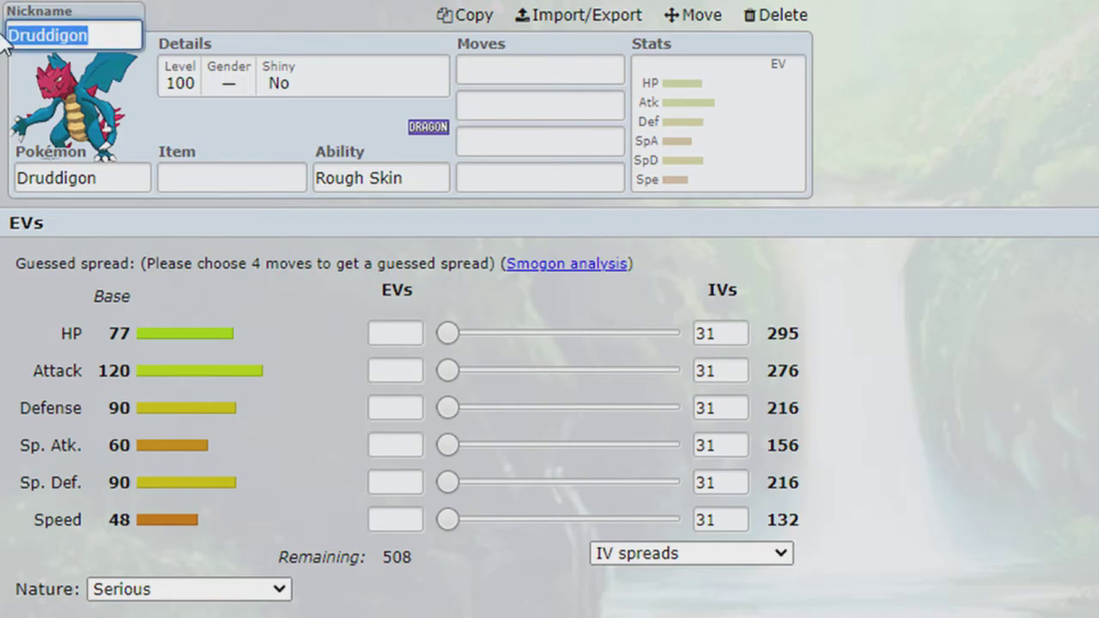
type("Weasle")
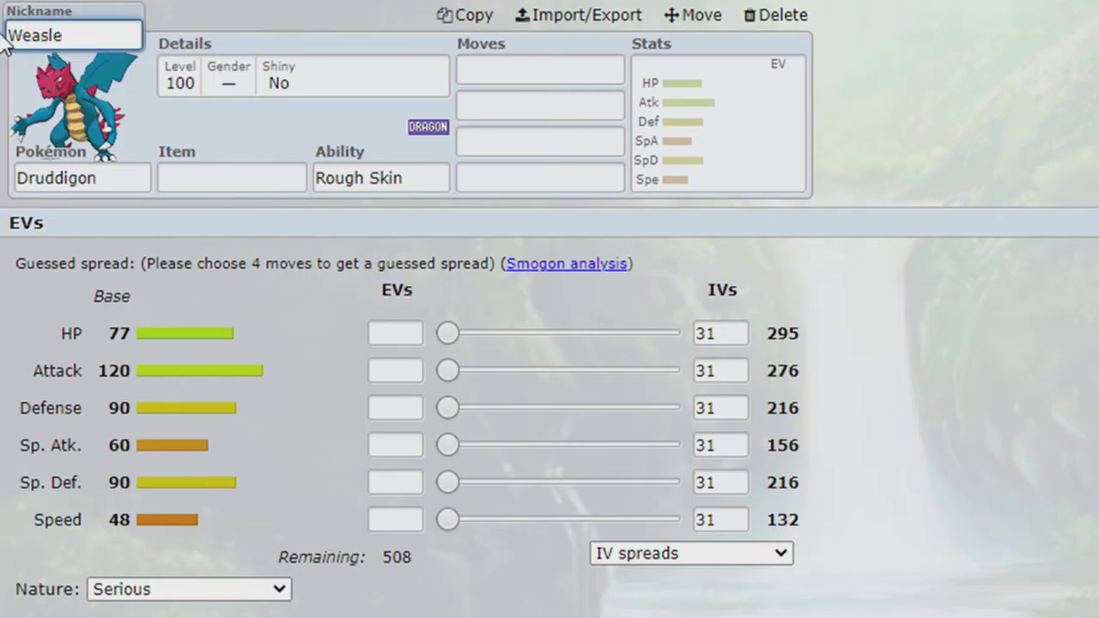
type("y")
left_click(325, 118)
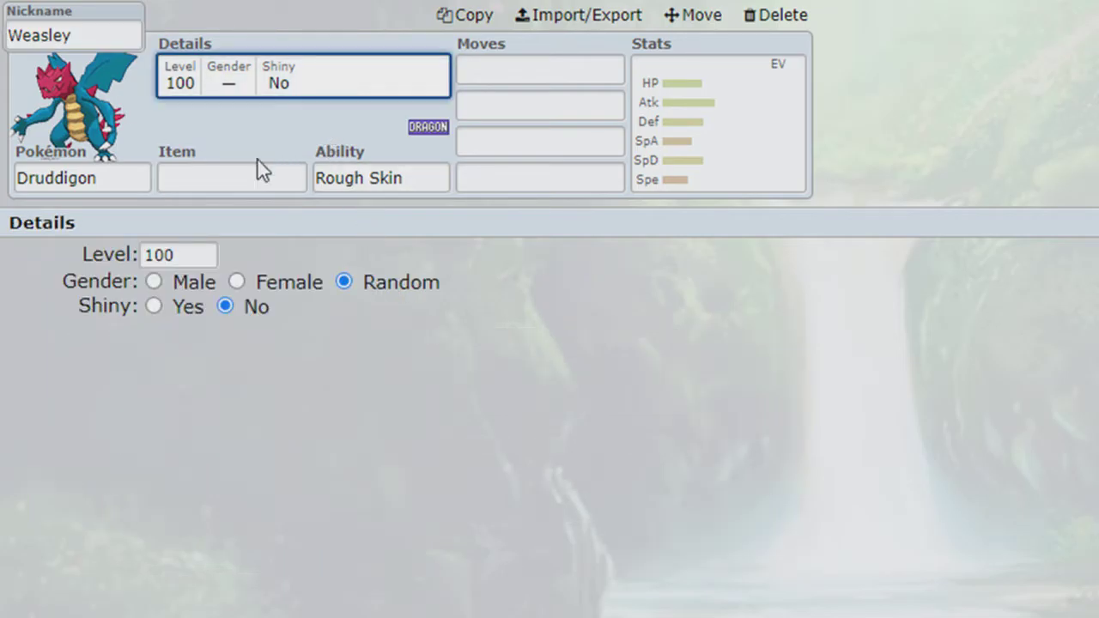
left_click(188, 308)
left_click(541, 69)
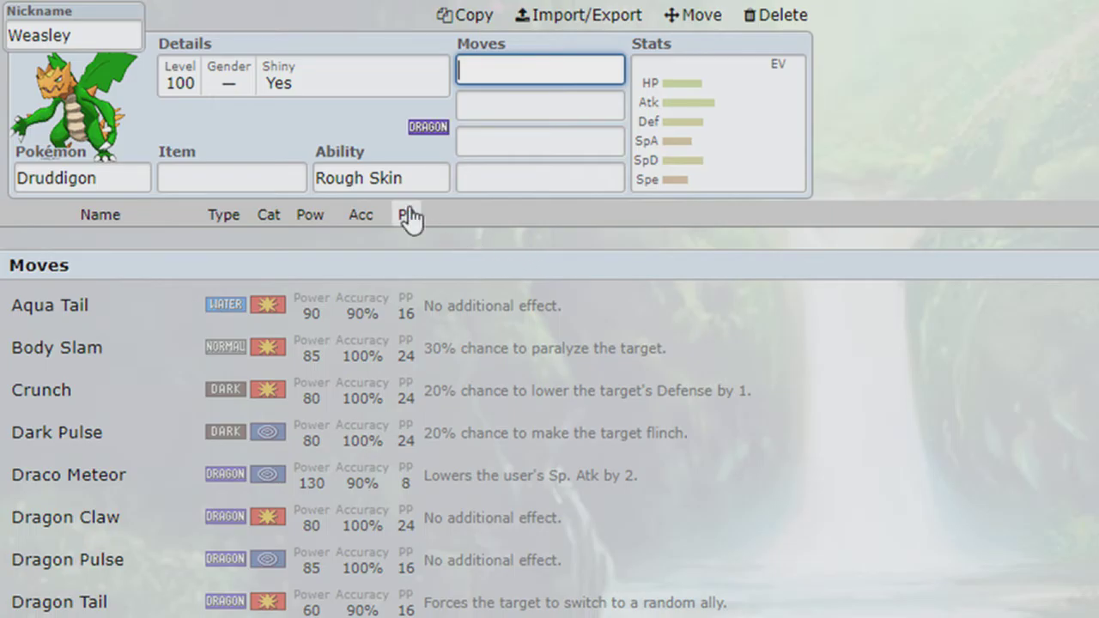
key("shift+Tab")
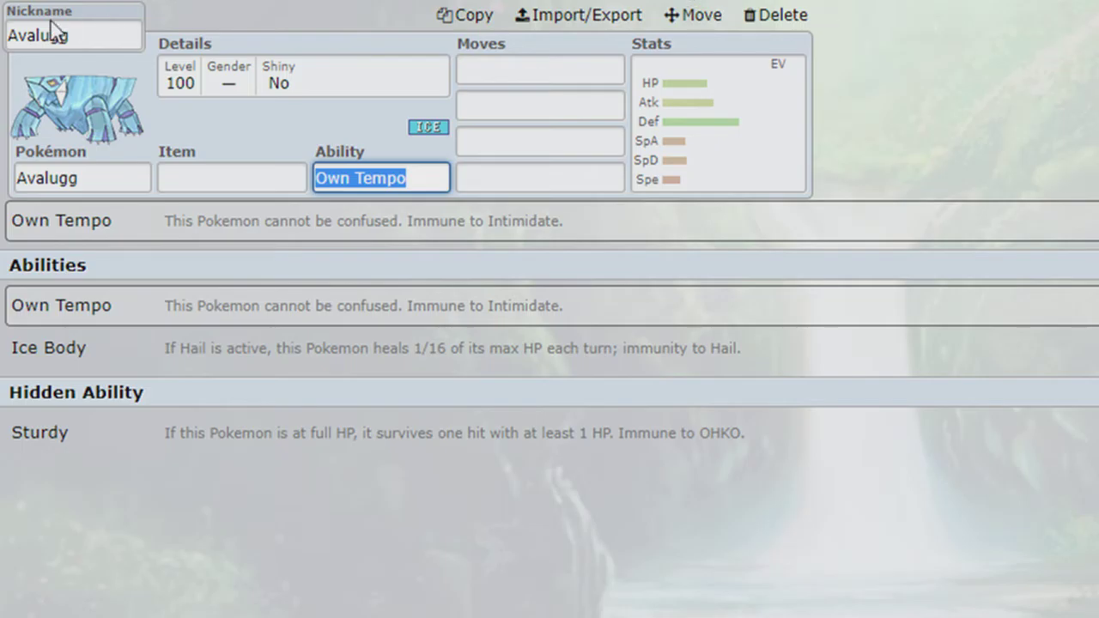
- Nickname Avalugg "F U Titanic" and return to its stats
double_click(4, 31)
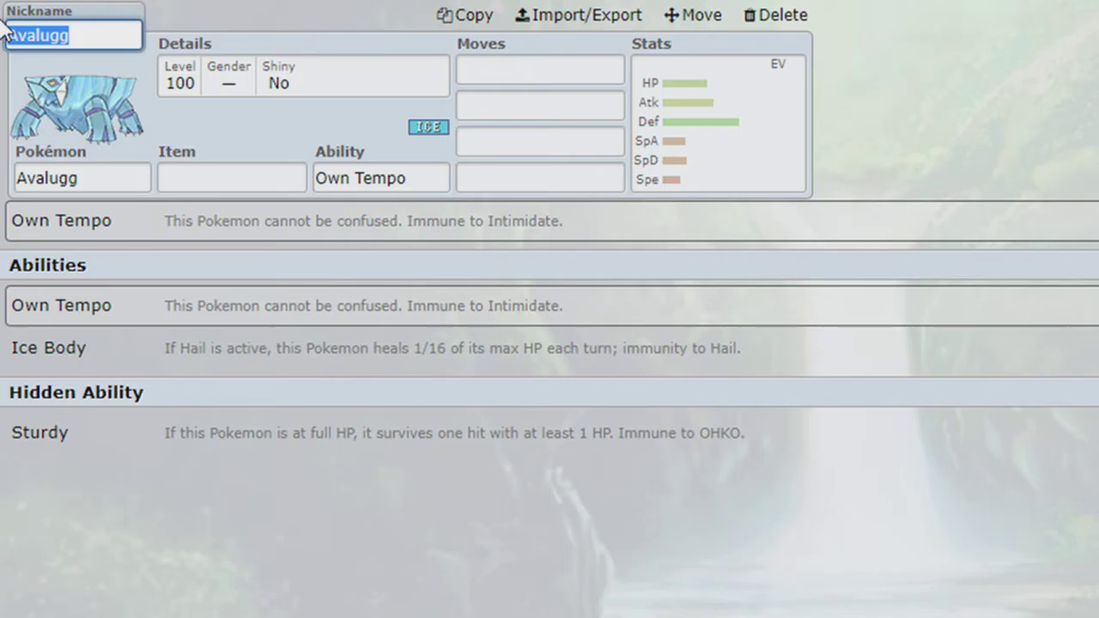
type("F U T")
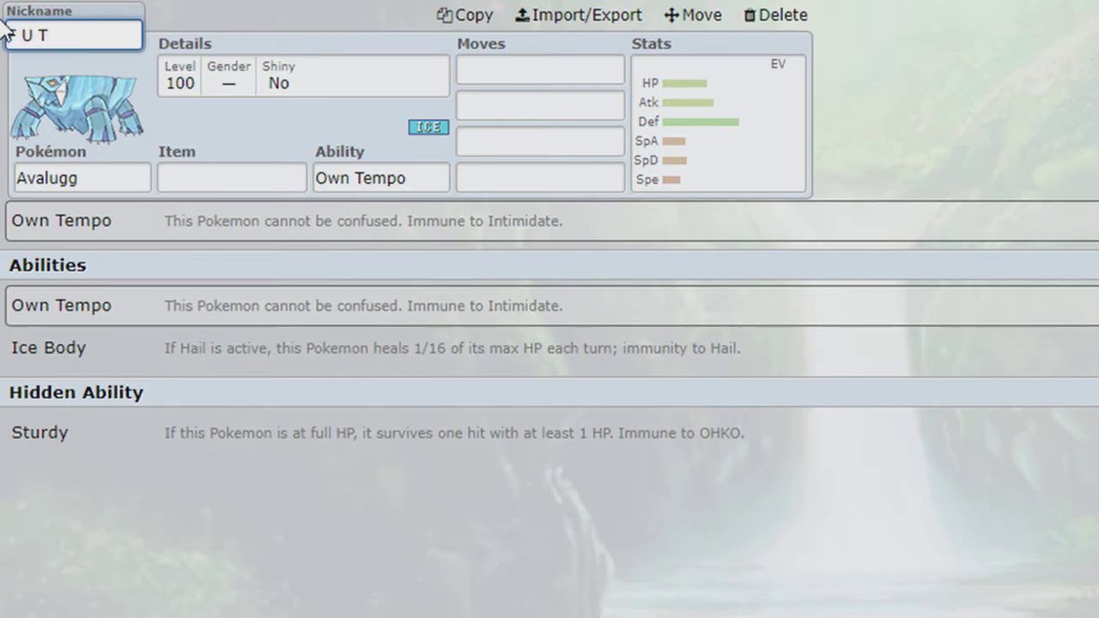
type("itanic")
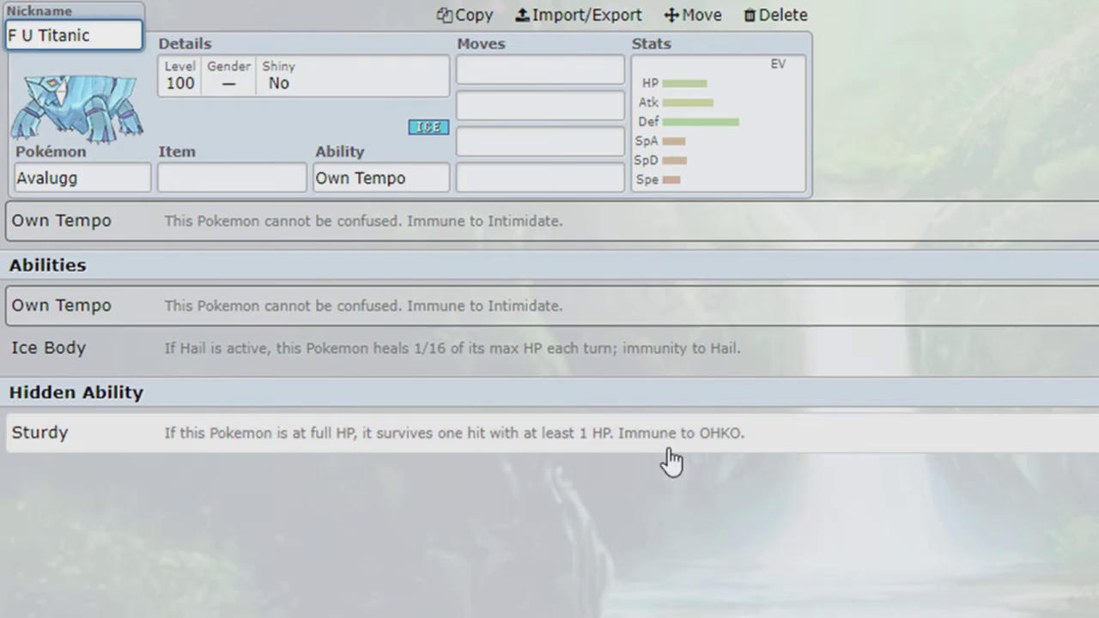
left_click(766, 138)
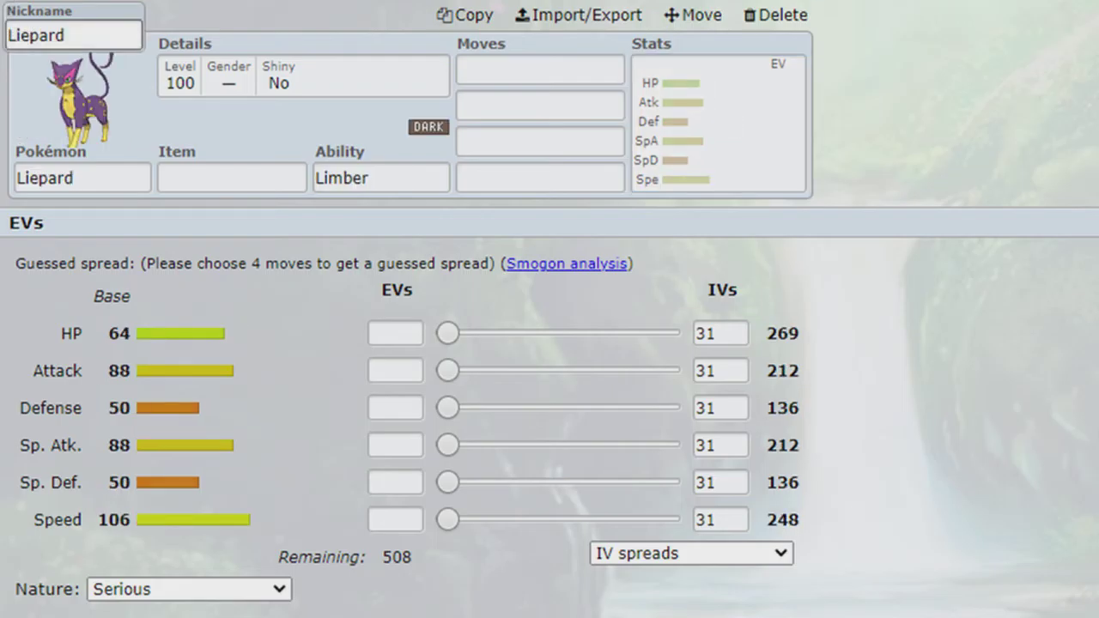
- Nickname Liepard "Loki" and set its ability to the hidden ability Prankster
left_click_drag(65, 35, 5, 34)
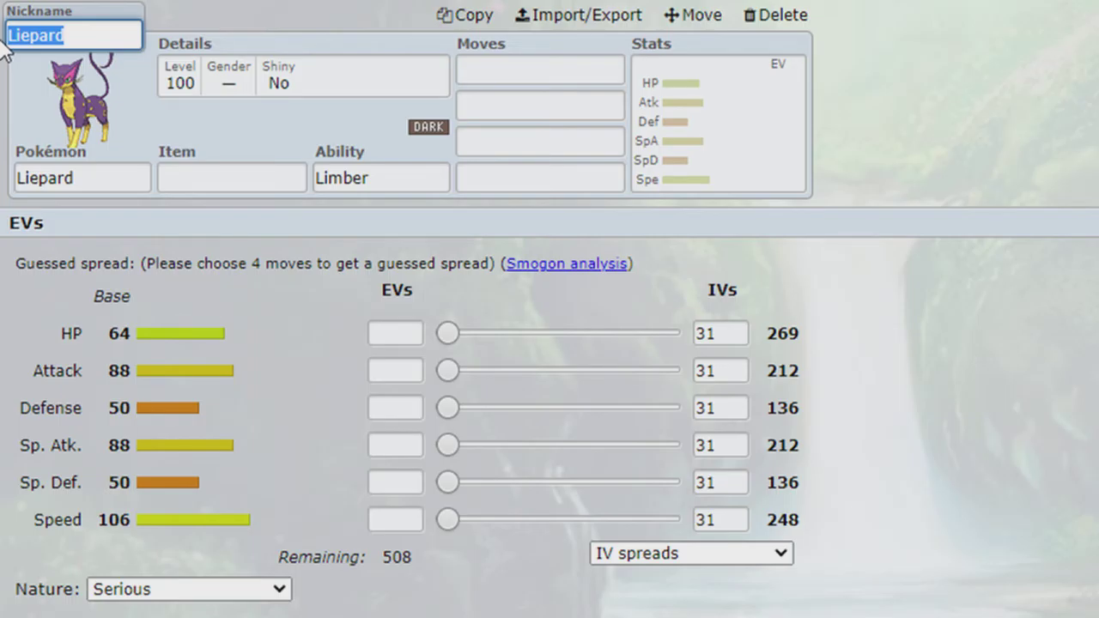
type("Loki")
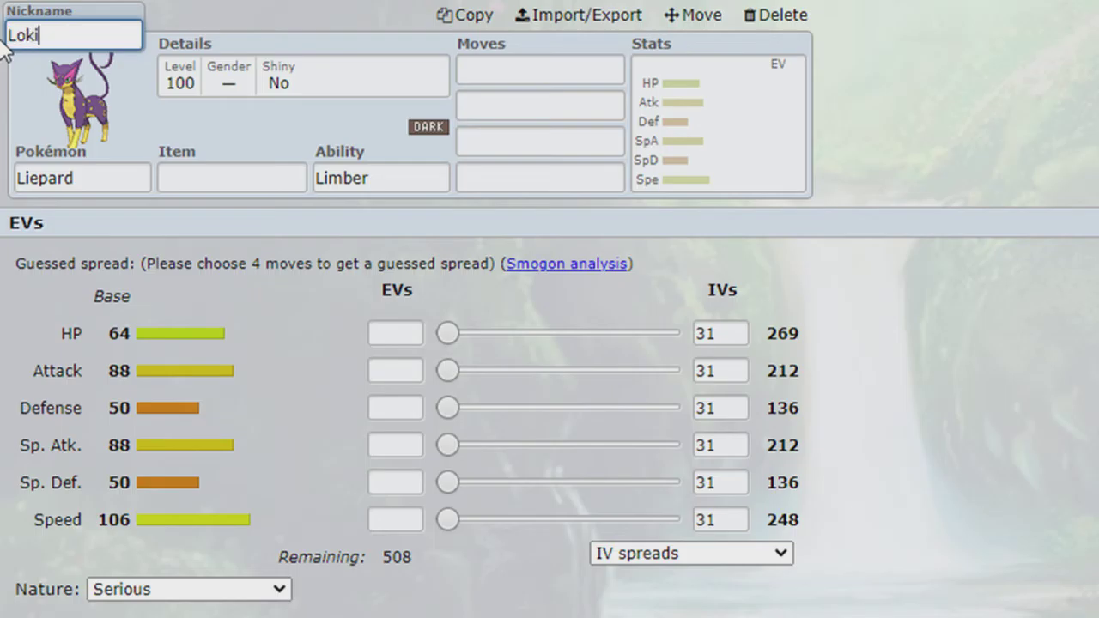
left_click(369, 176)
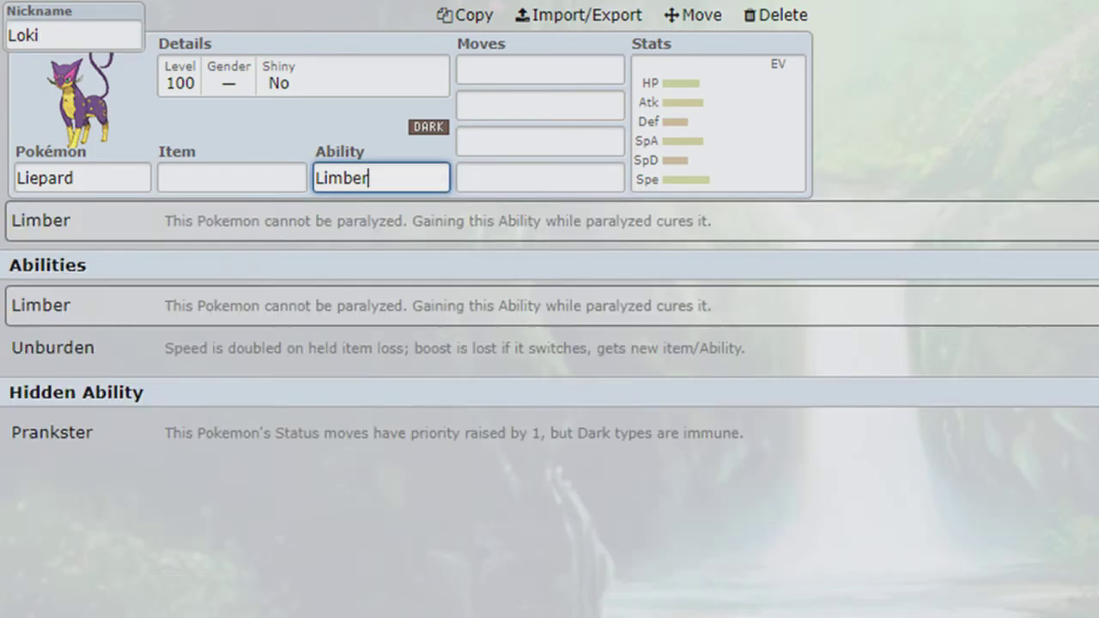
left_click(271, 434)
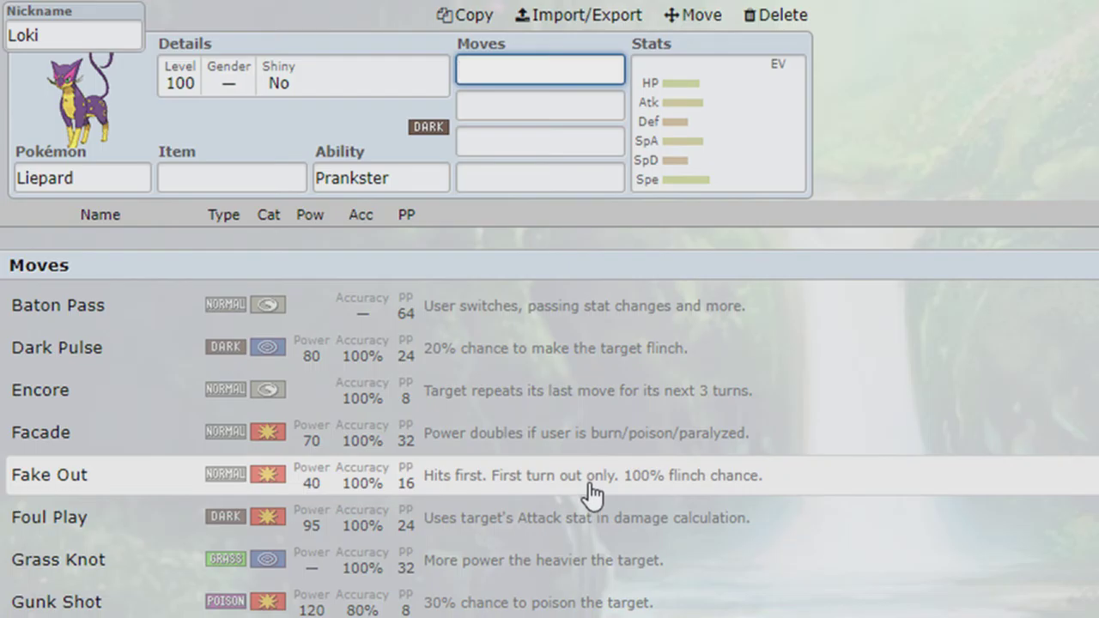
- Examine the moves available to Liepard and return to its stats
scroll(591, 496, "down", 2)
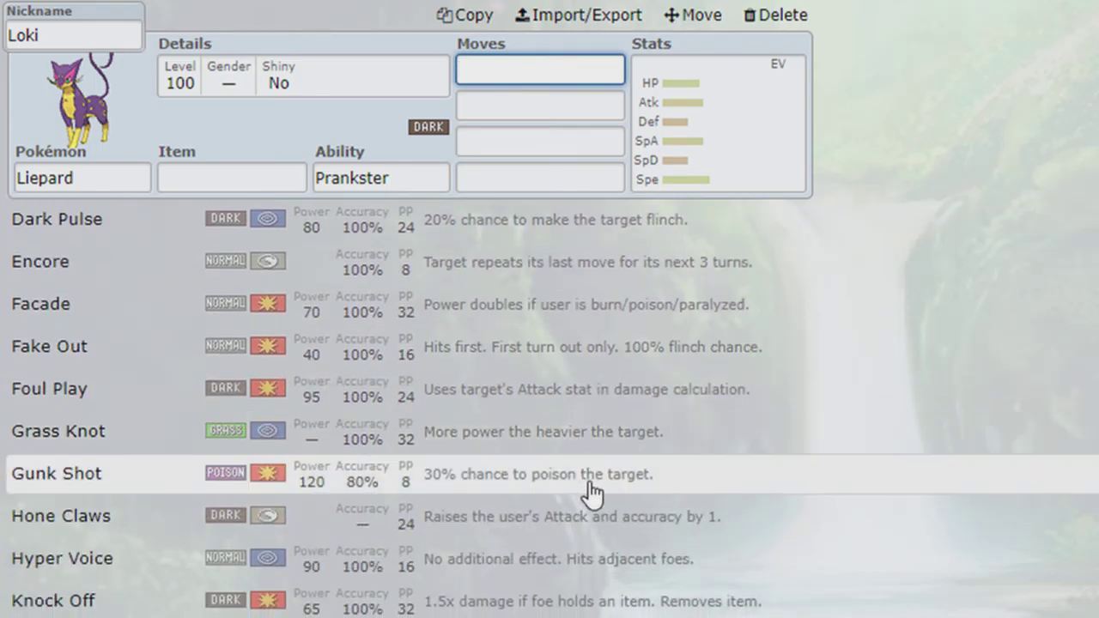
scroll(591, 497, "down", 3)
scroll(590, 496, "up", 1)
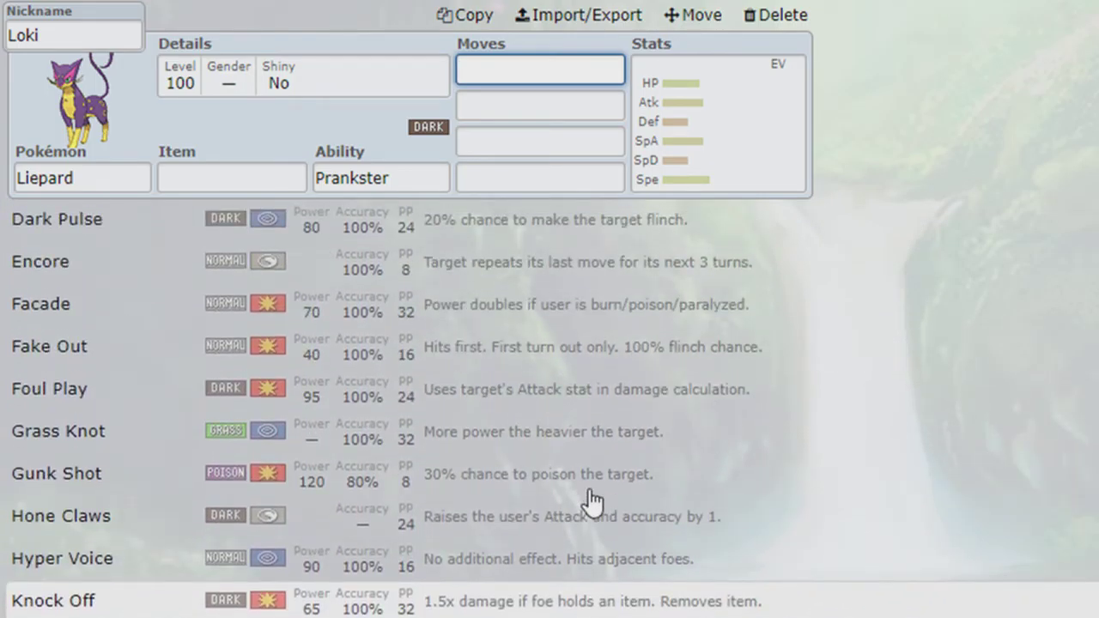
scroll(591, 506, "down", 3)
scroll(591, 507, "down", 9)
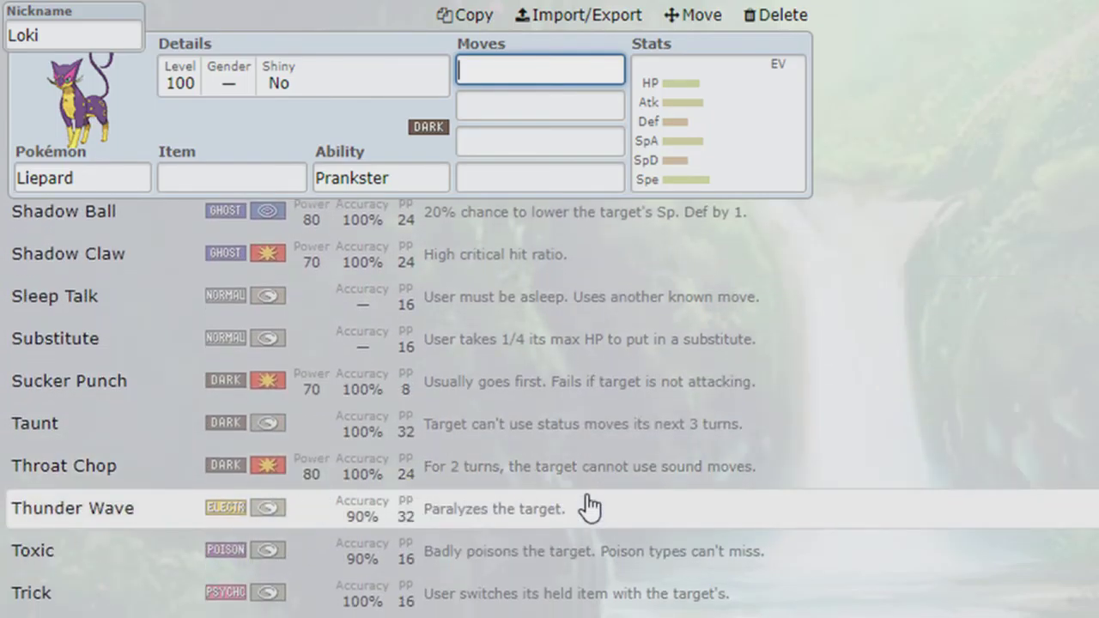
scroll(589, 498, "up", 9)
scroll(590, 489, "up", 10)
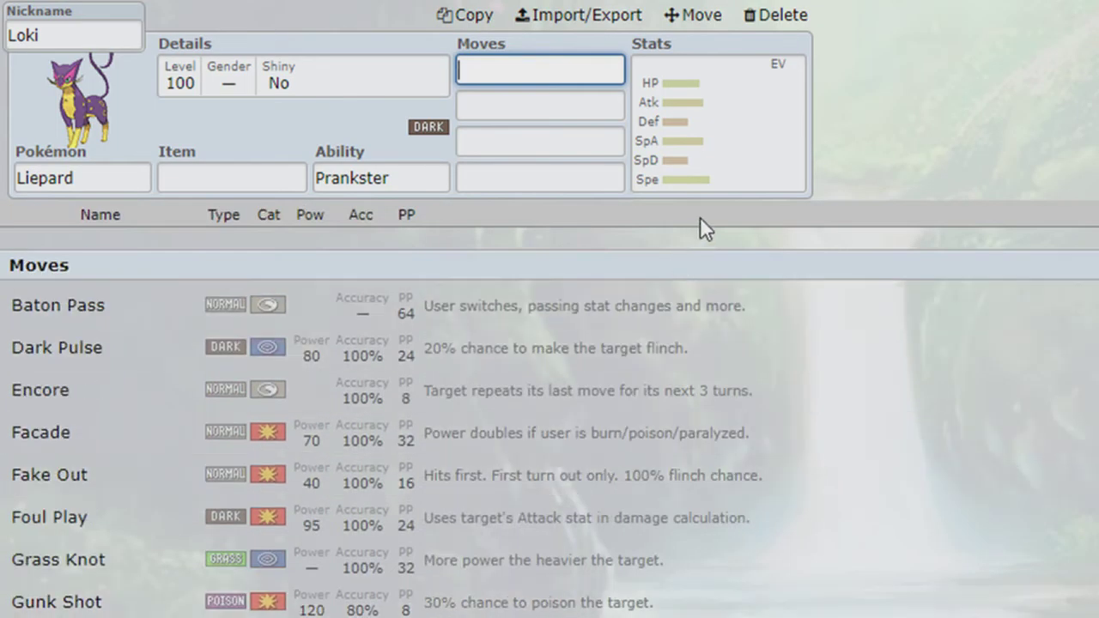
left_click(736, 182)
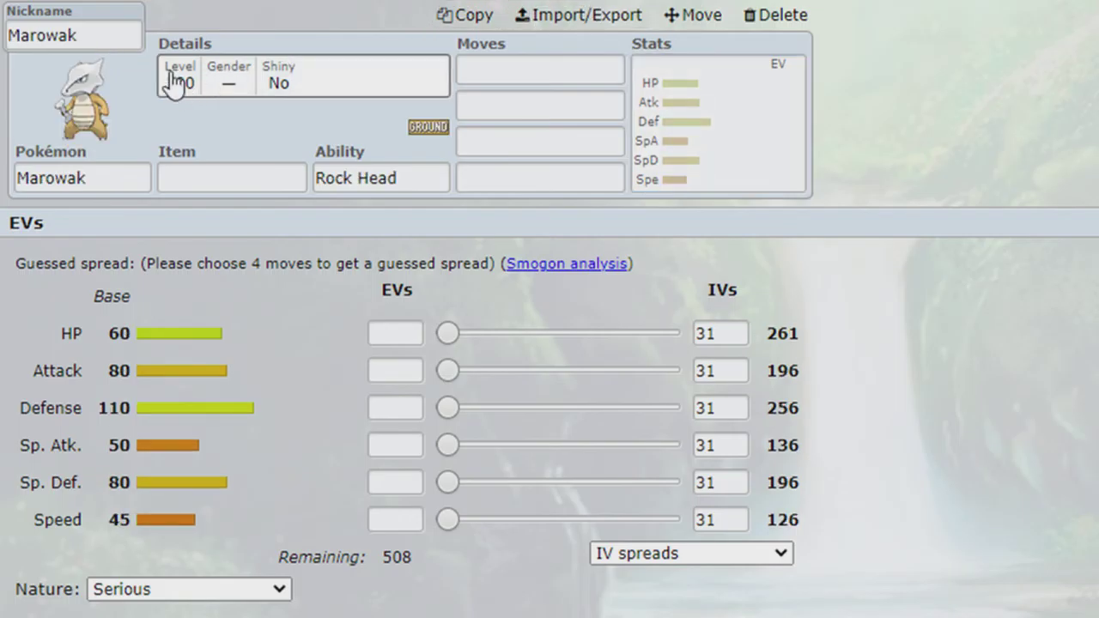
- Replace Marowak's nickname with "Dead Mom"
left_click_drag(76, 35, 4, 43)
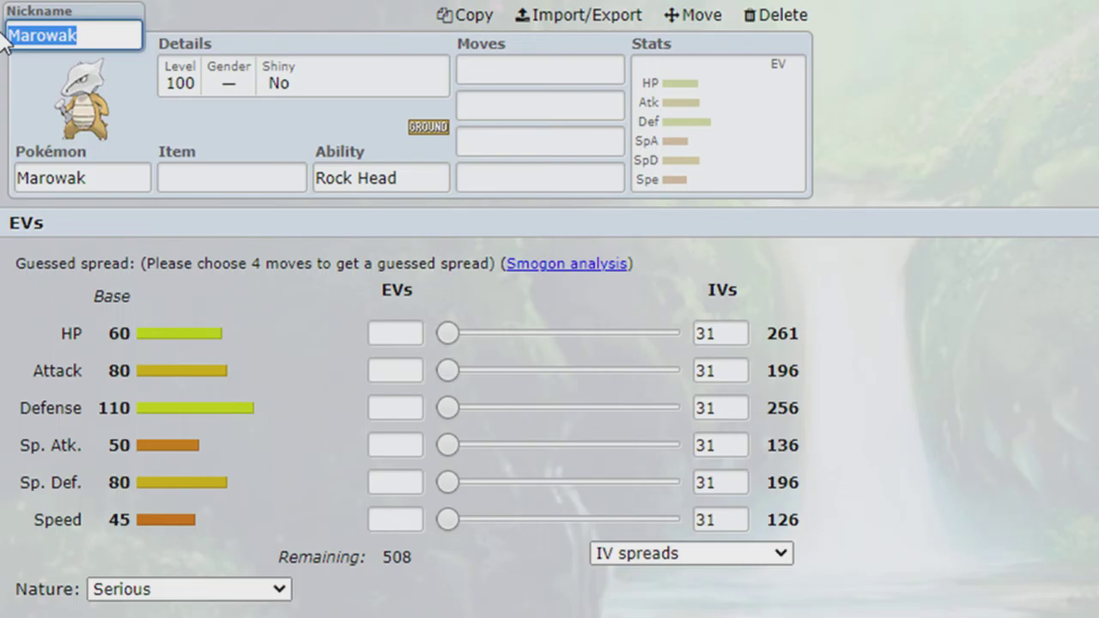
type("Dead ")
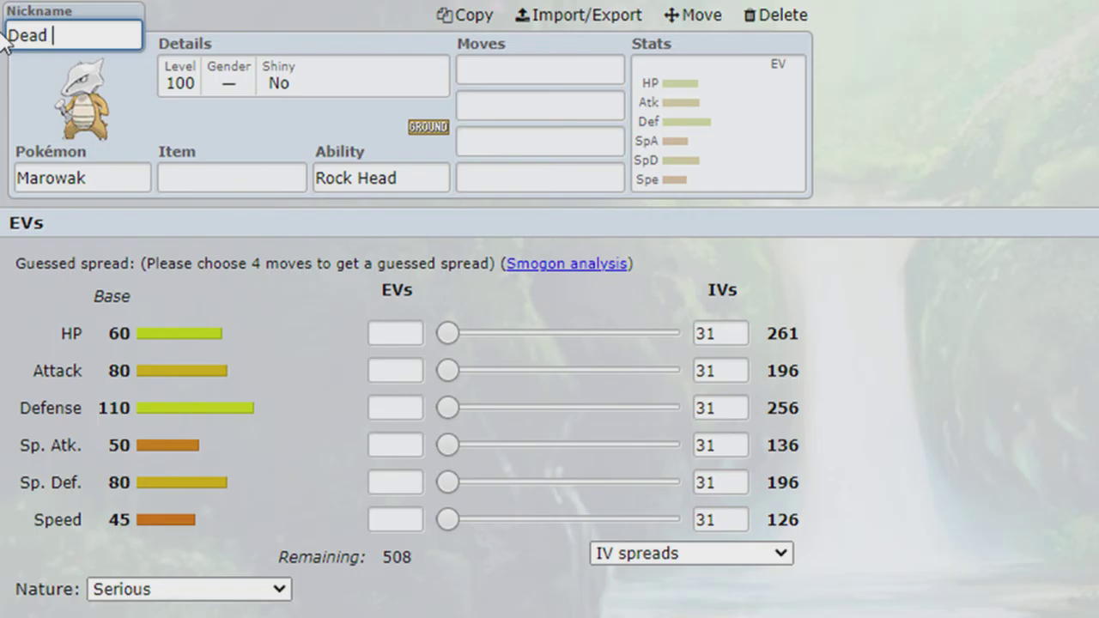
type("Mom")
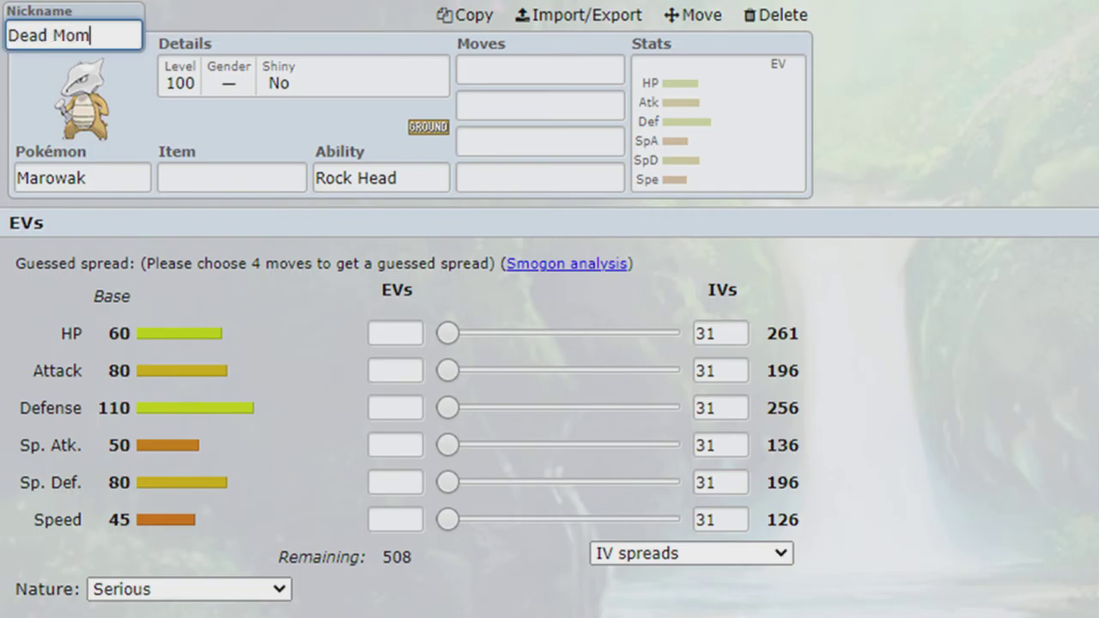
- Examine the abilities and moves available to Marowak and return to its stats
key("Tab")
key("Tab")
key("Tab")
key("Tab")
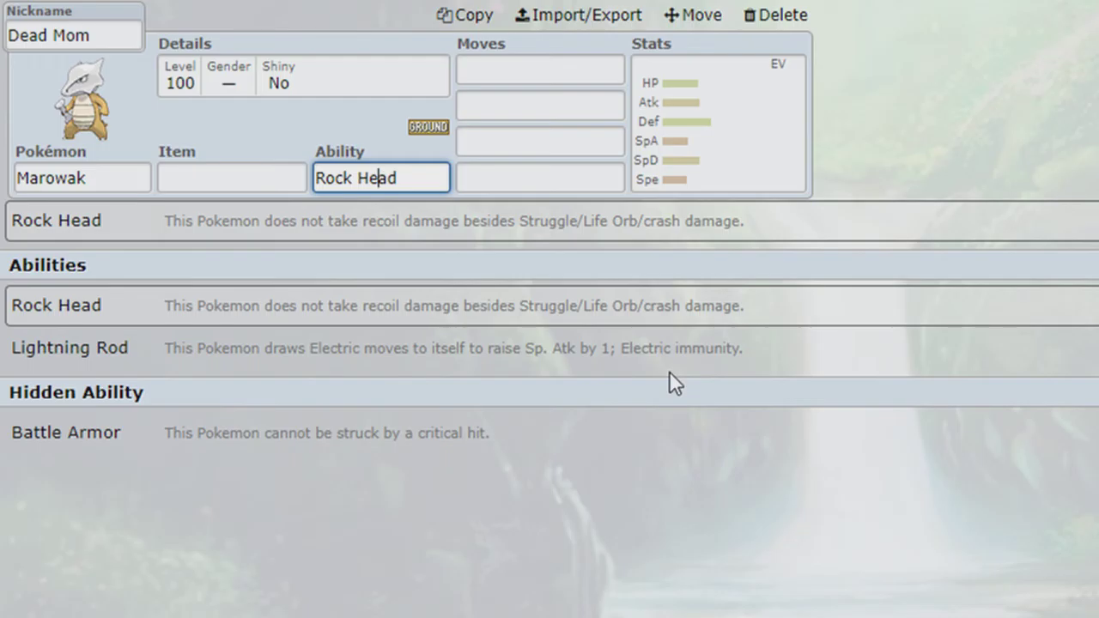
left_click(718, 127)
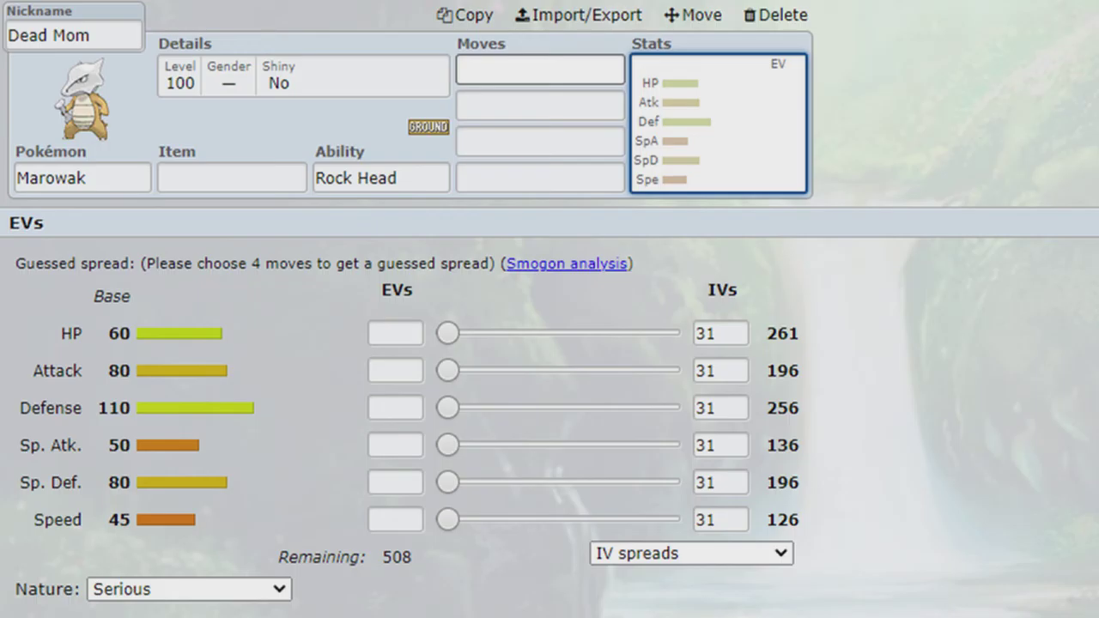
left_click(540, 69)
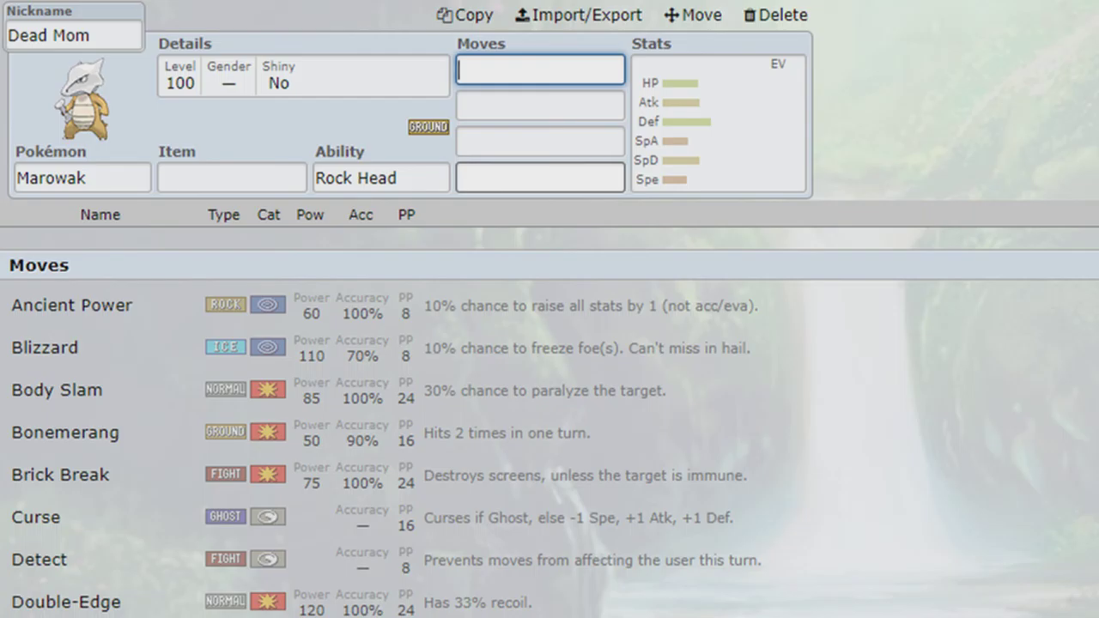
left_click(670, 182)
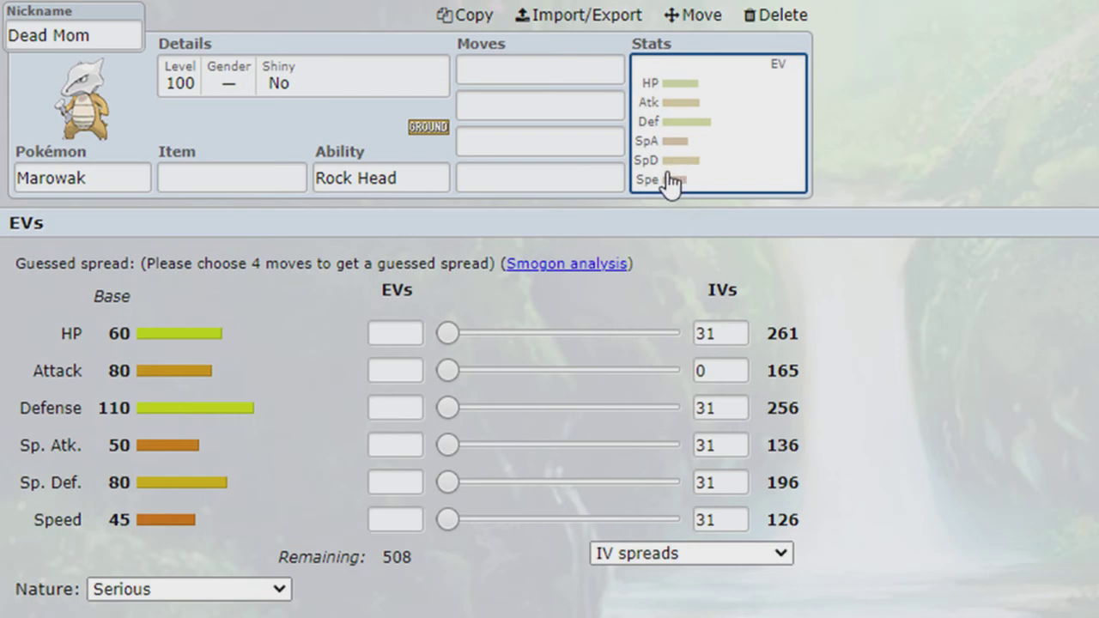